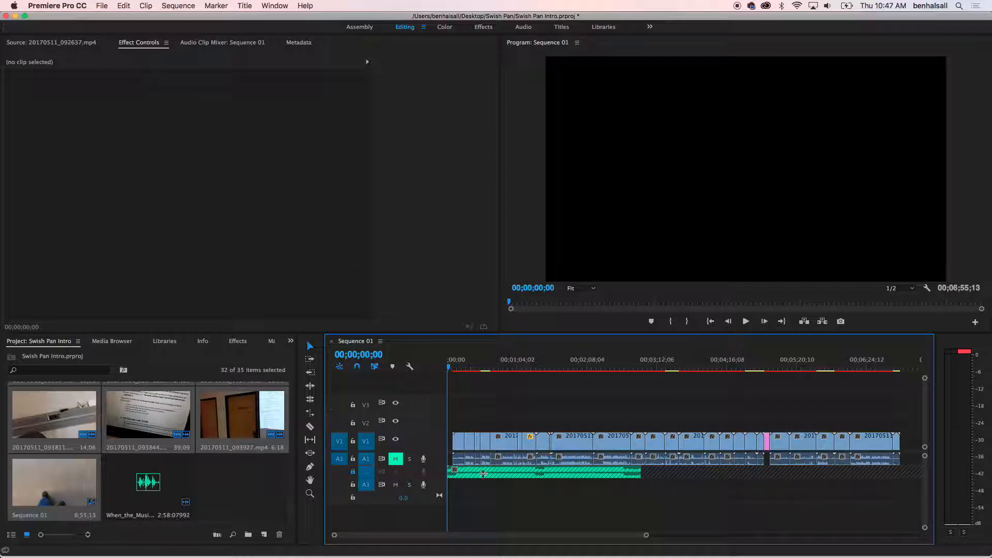
Open the media export settings for Sequence 01 and look over the available export formats.
click(100, 5)
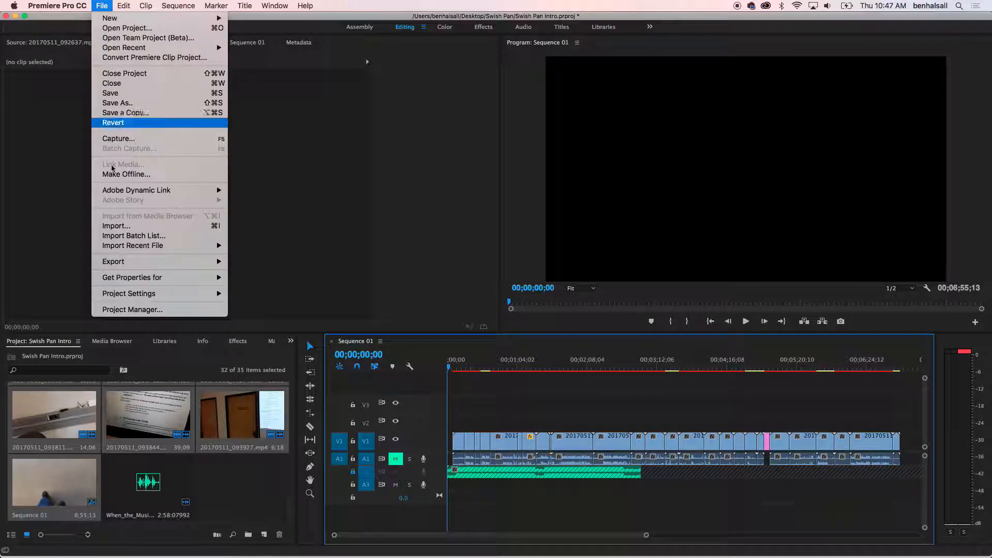
mouse_move(124, 266)
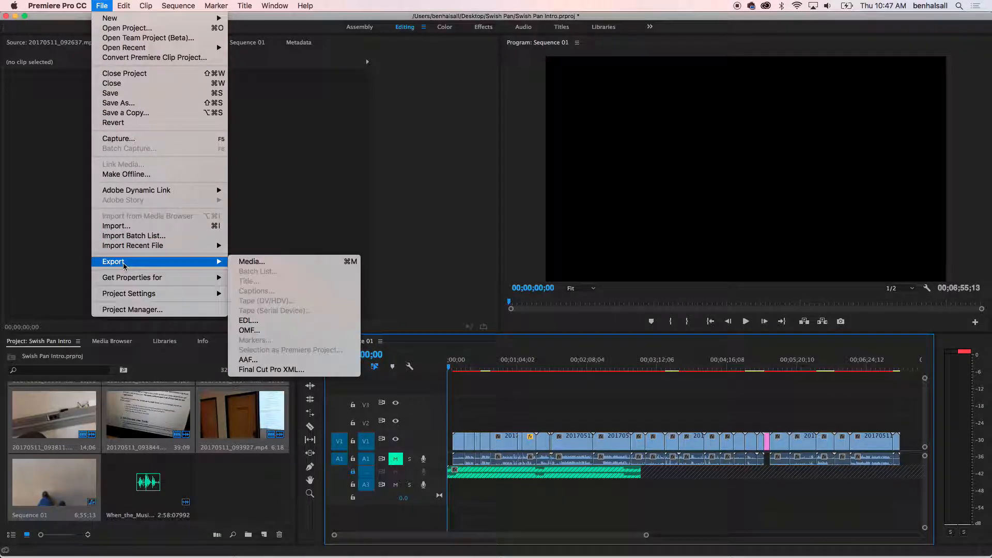
click(251, 263)
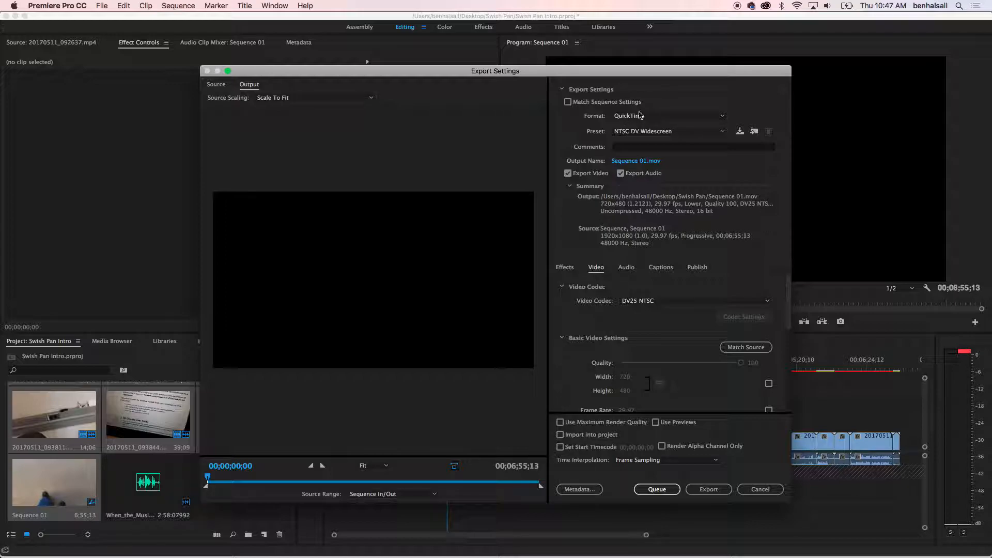
click(697, 117)
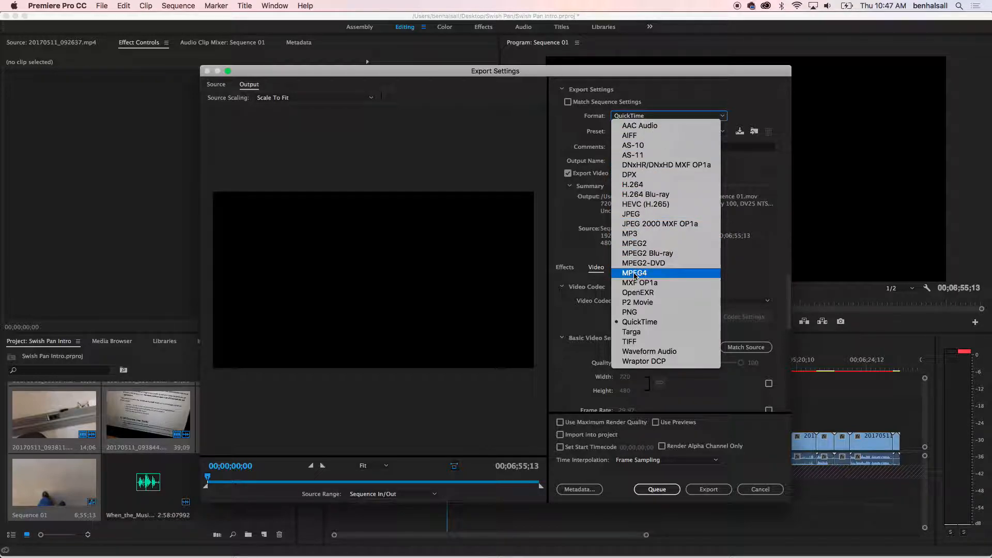
click(696, 83)
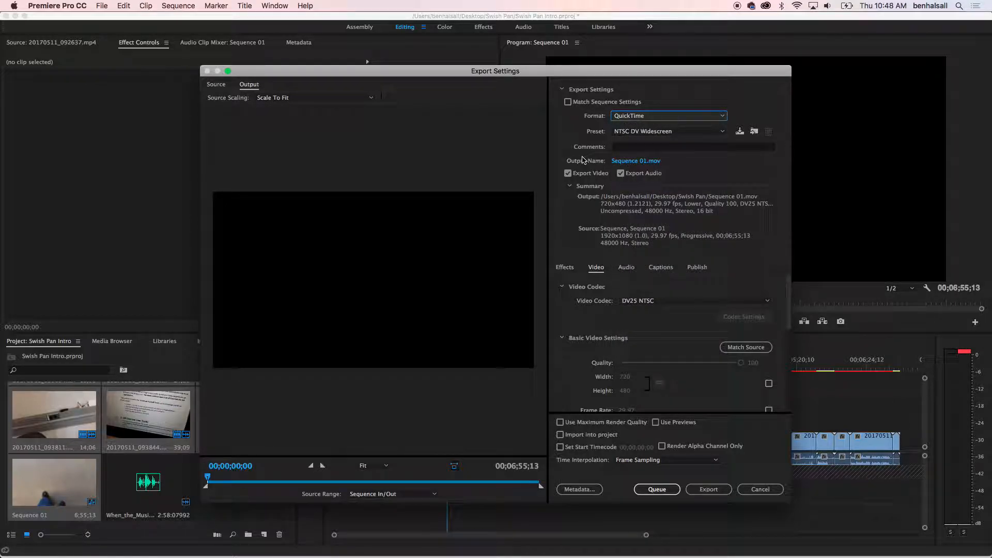
Set the export's save location to the Desktop, keeping the file name Sequence 01.
click(623, 163)
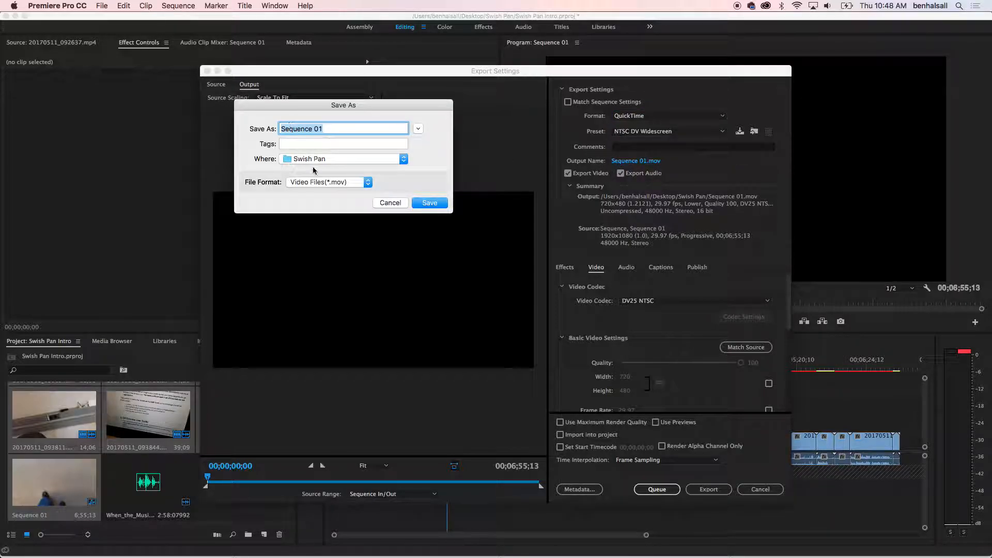
click(418, 129)
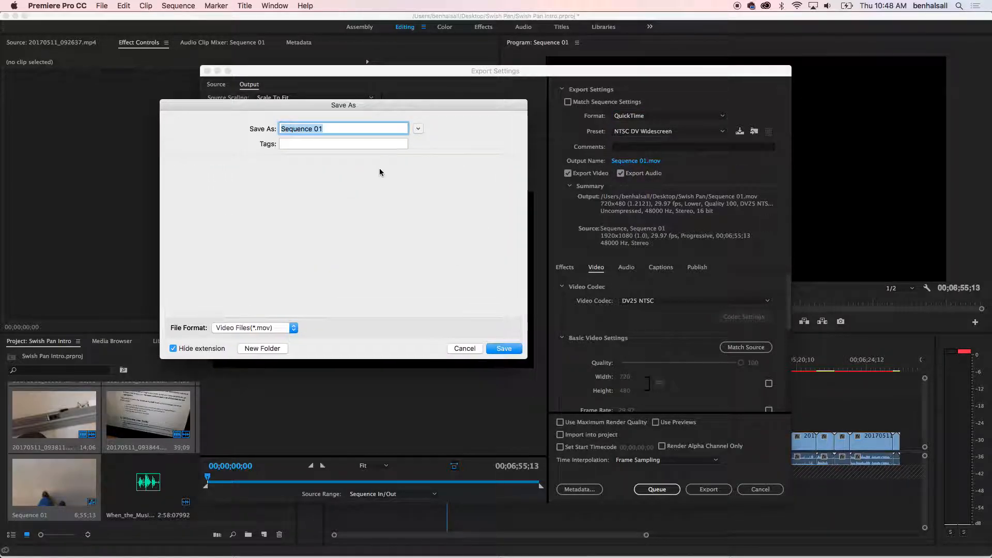
click(333, 171)
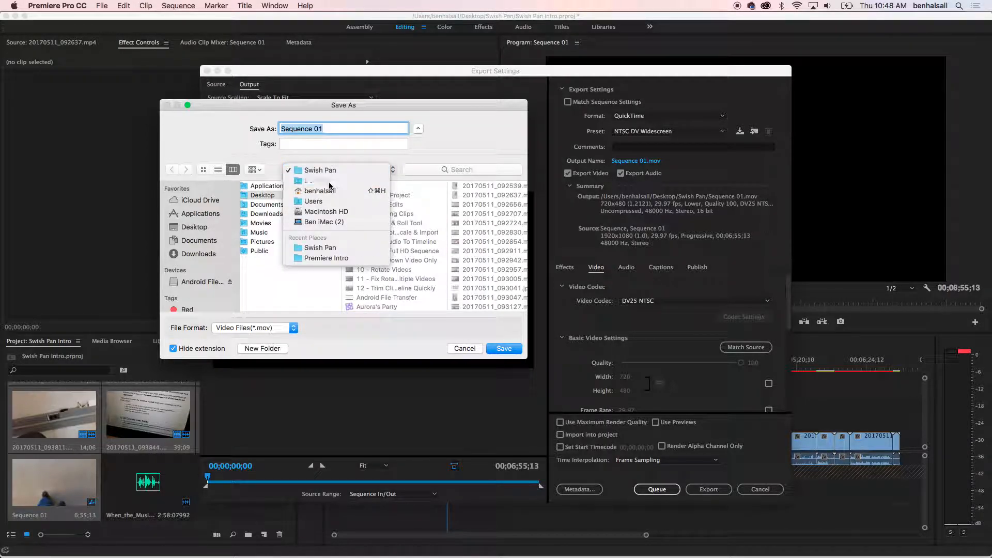
click(330, 182)
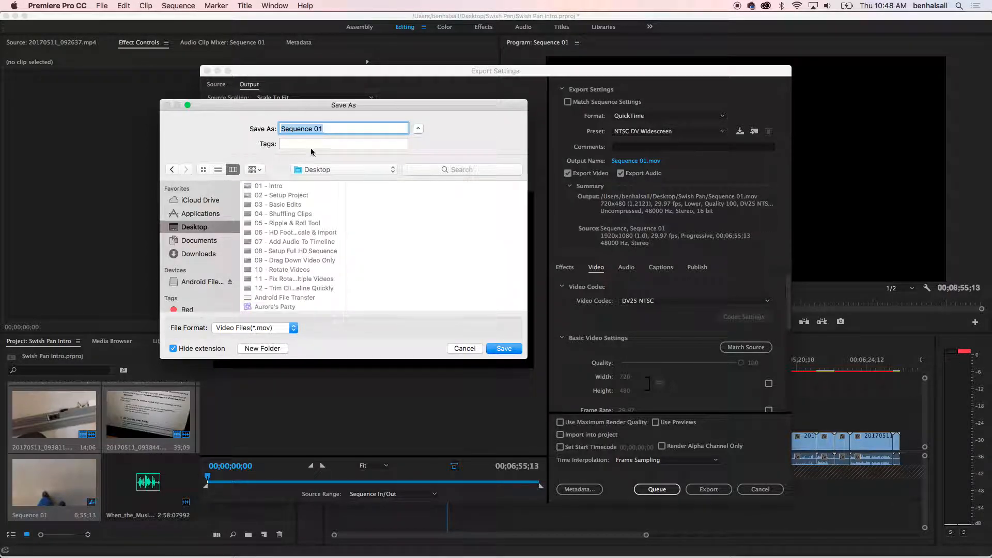
click(499, 349)
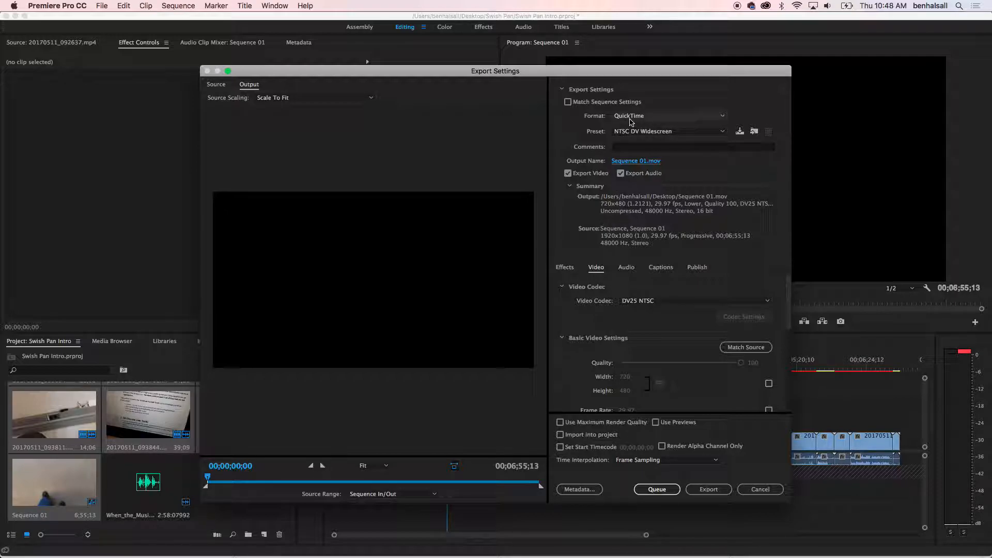
Try the Match Source (Rewrap) preset for the QuickTime export and look over the other presets.
click(638, 134)
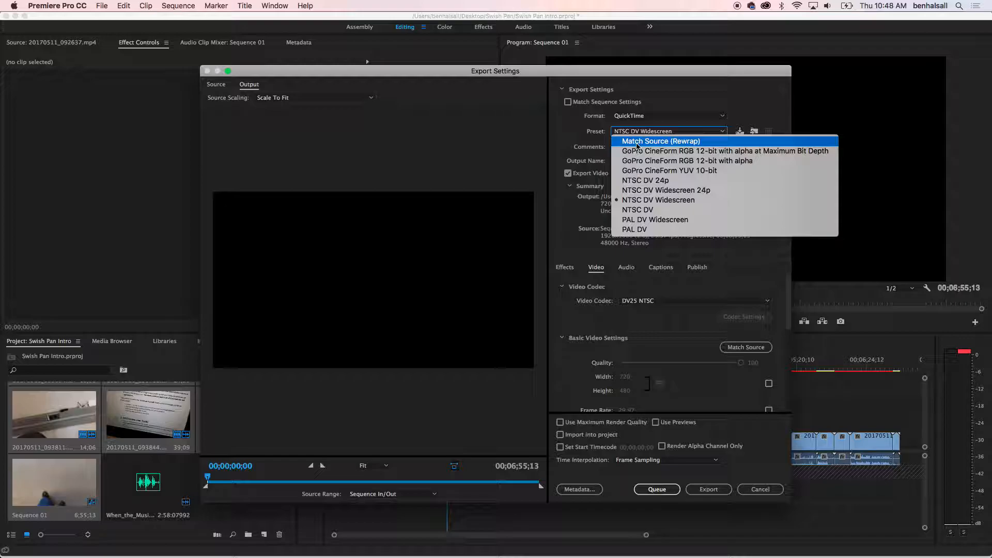
click(637, 144)
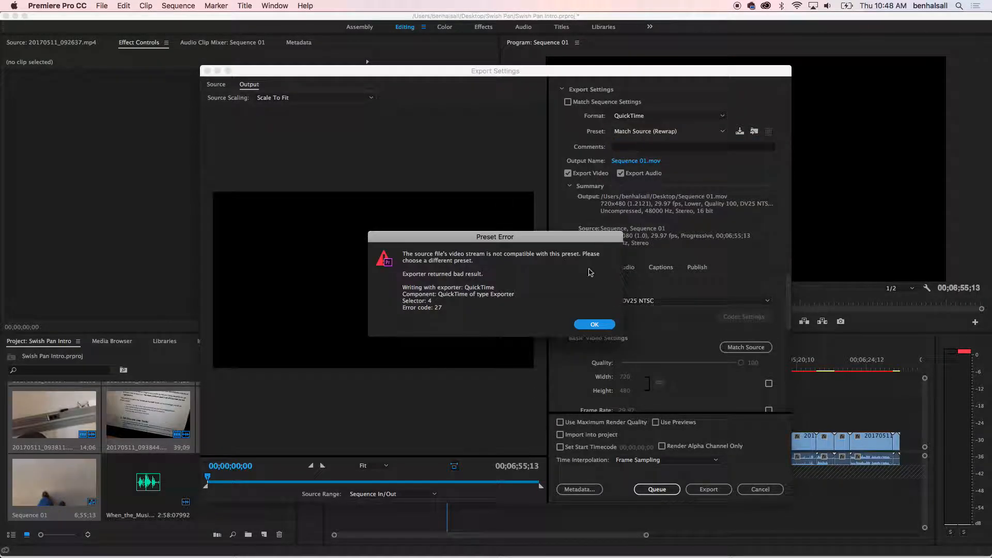
click(581, 324)
click(643, 132)
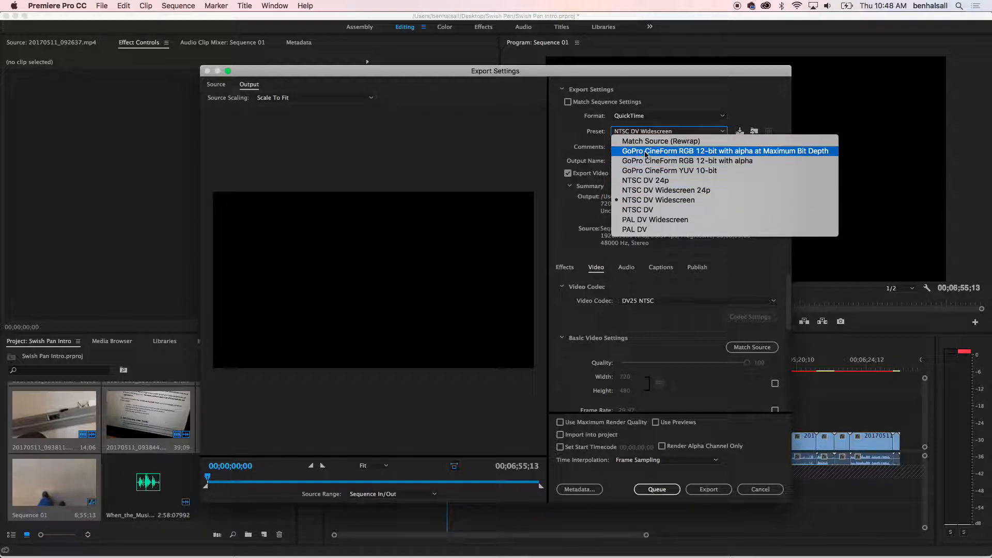
click(595, 157)
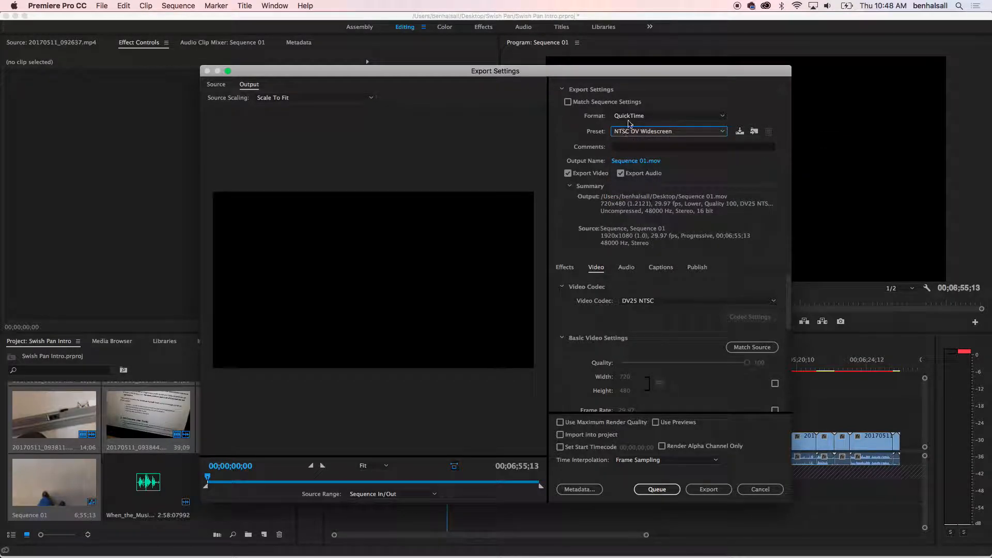
Set the export format to H.264, keeping the Match Source - High bitrate preset.
click(631, 115)
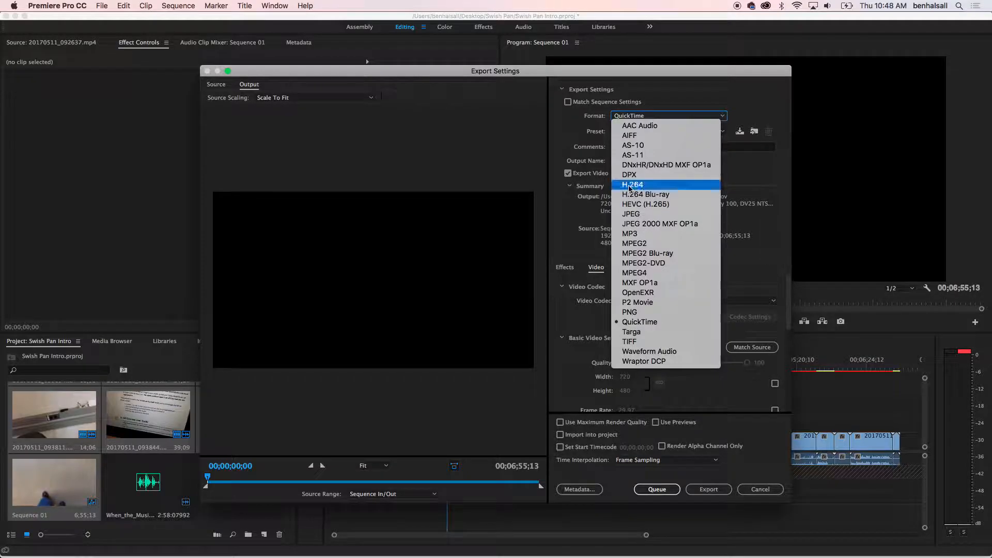
click(629, 187)
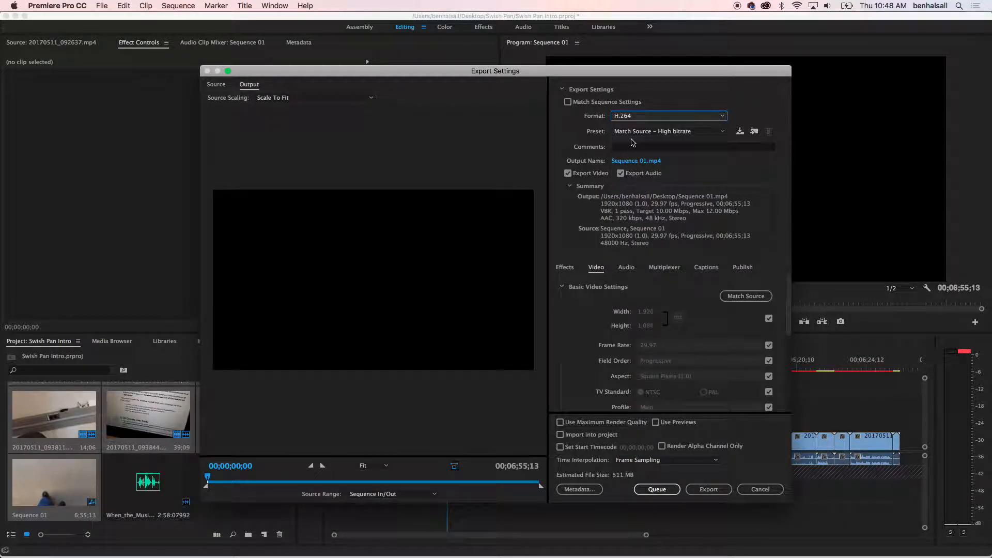
click(628, 121)
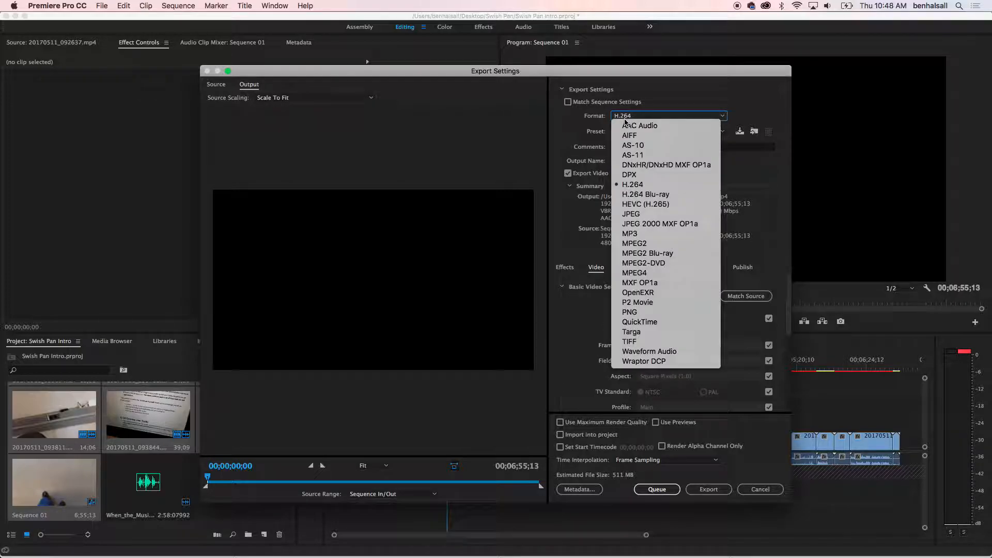
click(630, 186)
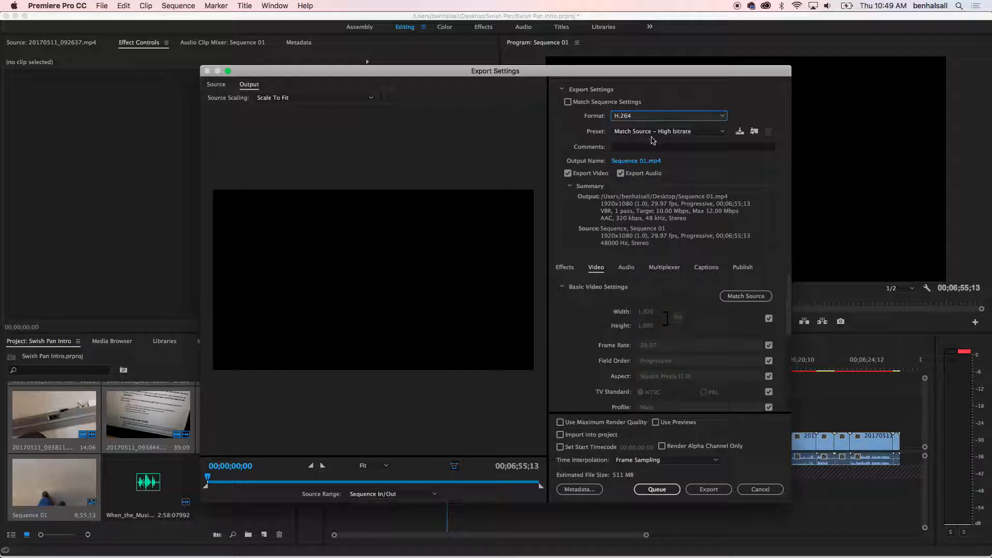
click(632, 132)
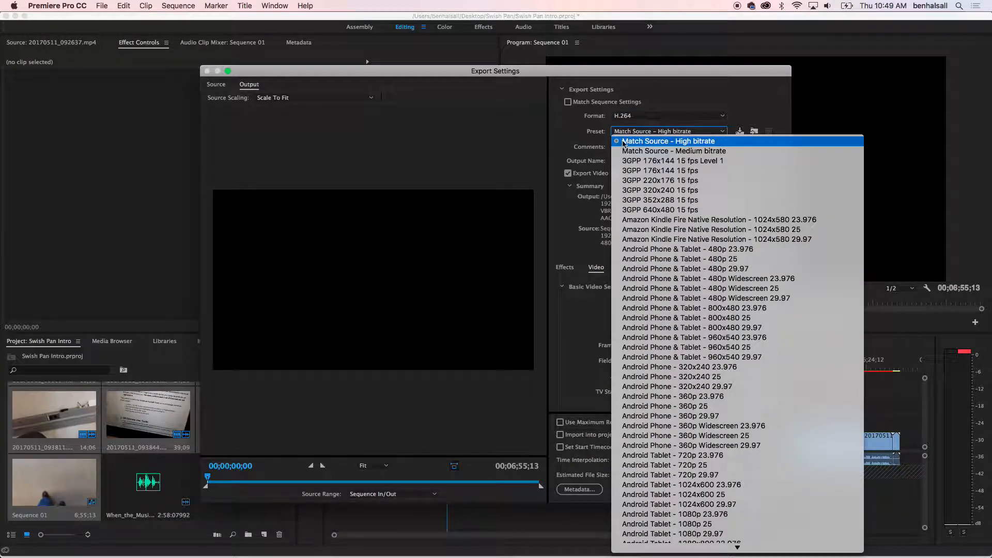
click(588, 151)
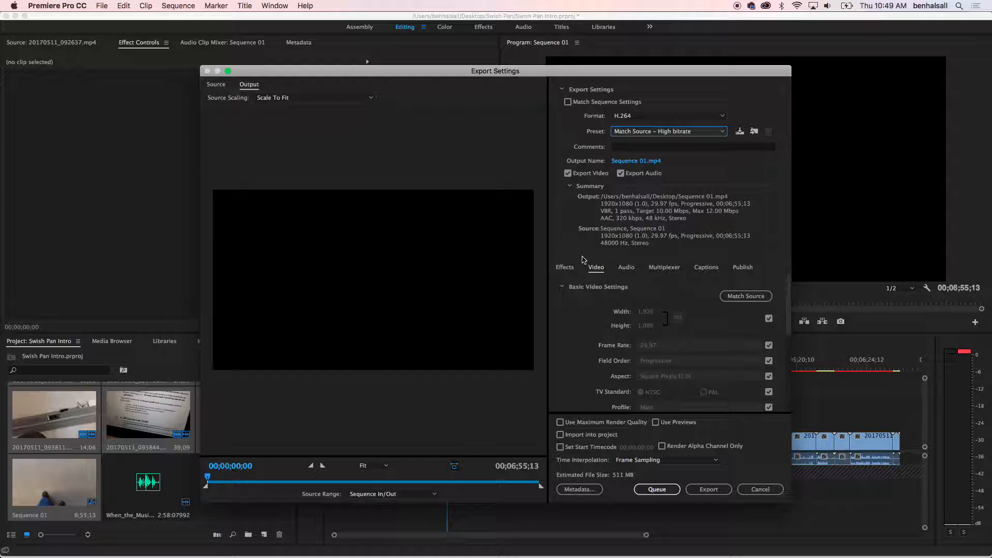
Review the video export settings and set the maximum bitrate to 25 Mbps.
click(568, 269)
click(598, 270)
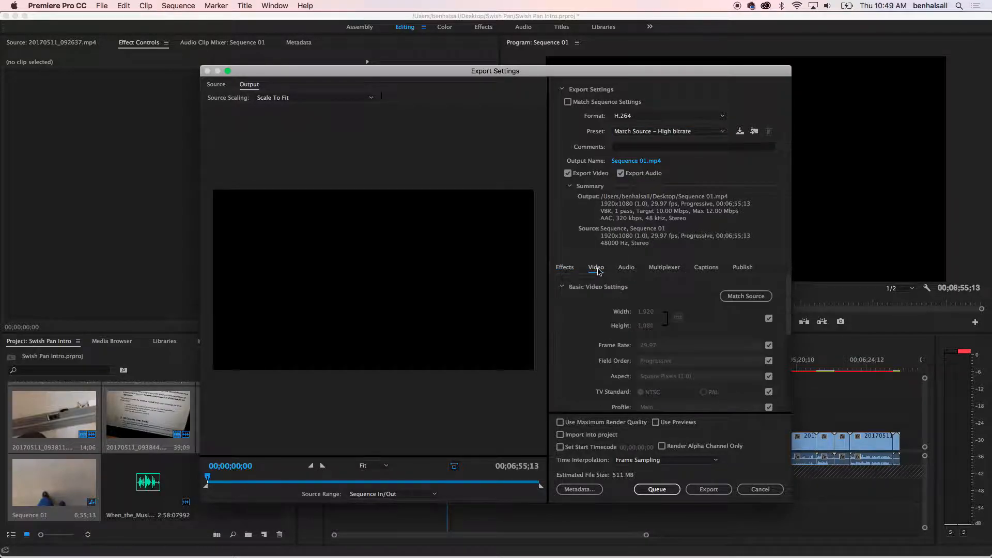
scroll(653, 332, down, 3)
scroll(655, 334, up, 3)
scroll(655, 334, down, 1)
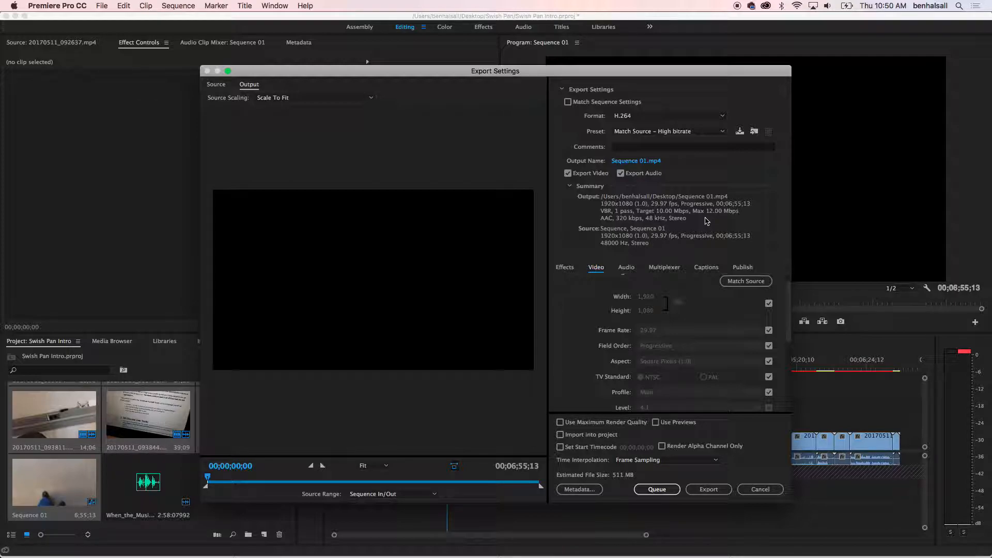
scroll(660, 309, down, 2)
scroll(659, 309, down, 7)
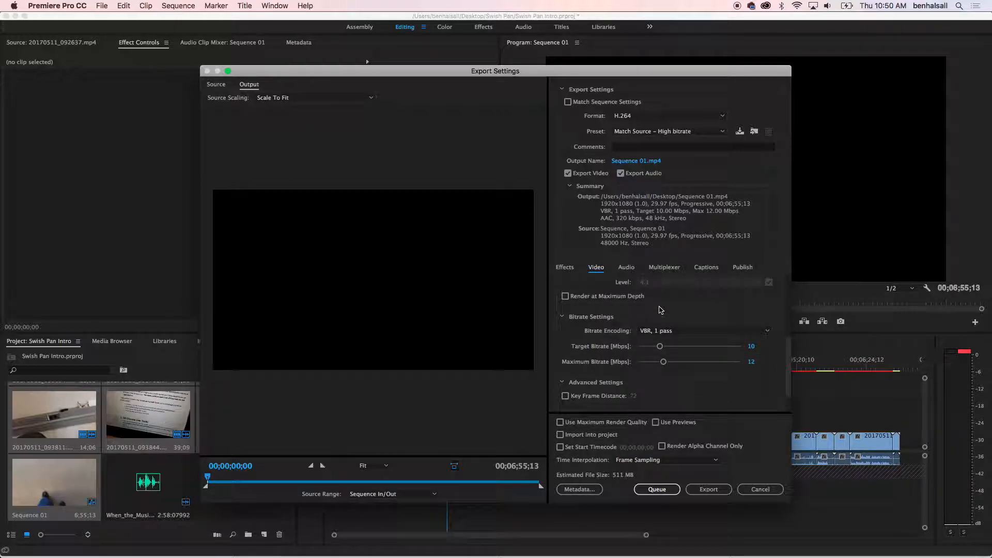
scroll(660, 309, down, 1)
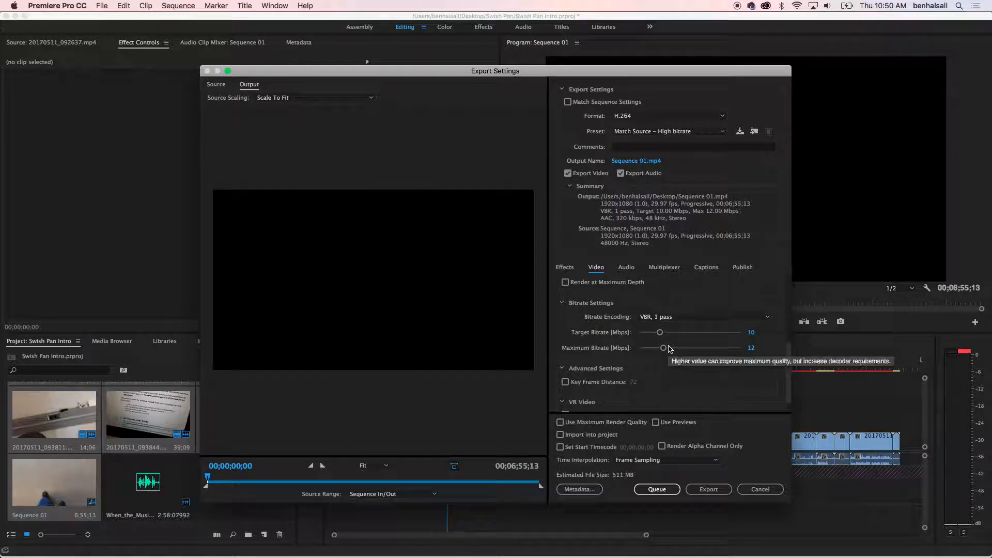
drag(664, 350, 691, 351)
click(755, 348)
text(25)
key(Tab)
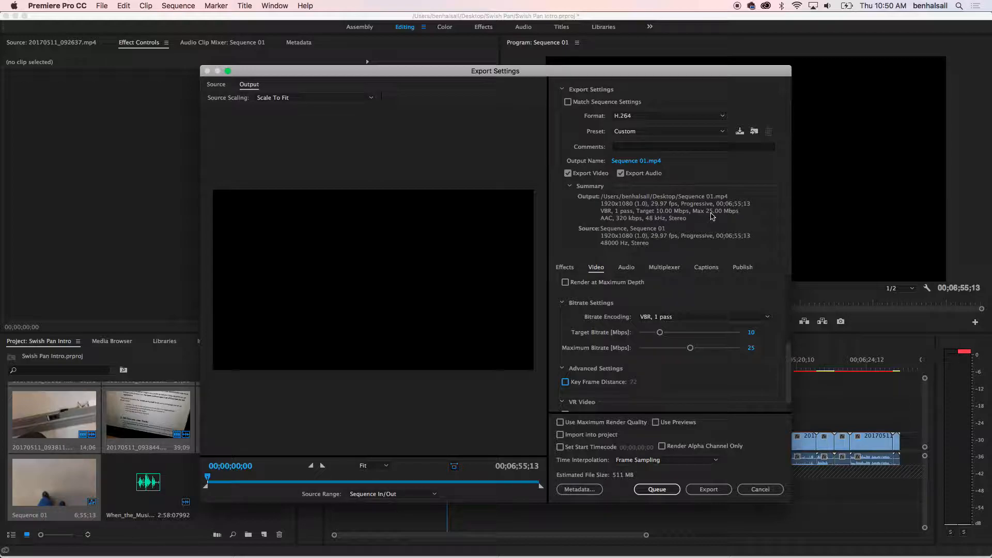
Set the target bitrate to 15 Mbps.
click(752, 333)
text(15)
key(Return)
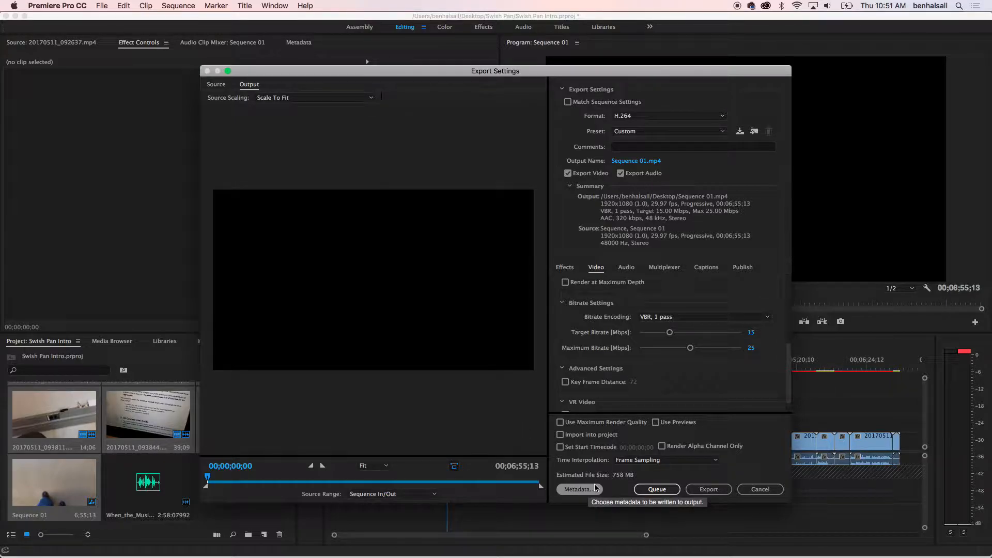
Limit the source range to an early section about 1 min 33 s long and start the export.
drag(540, 486, 310, 487)
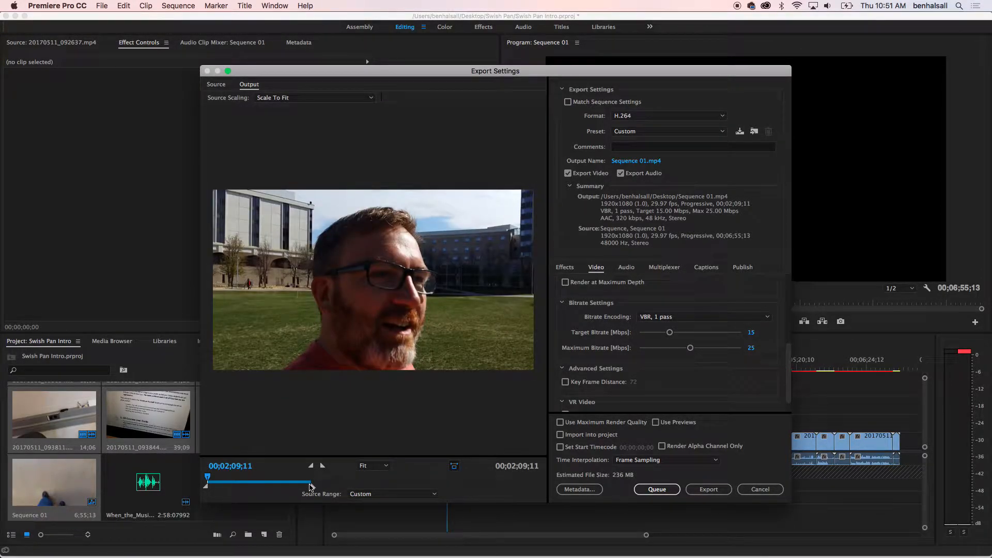
drag(206, 486, 218, 486)
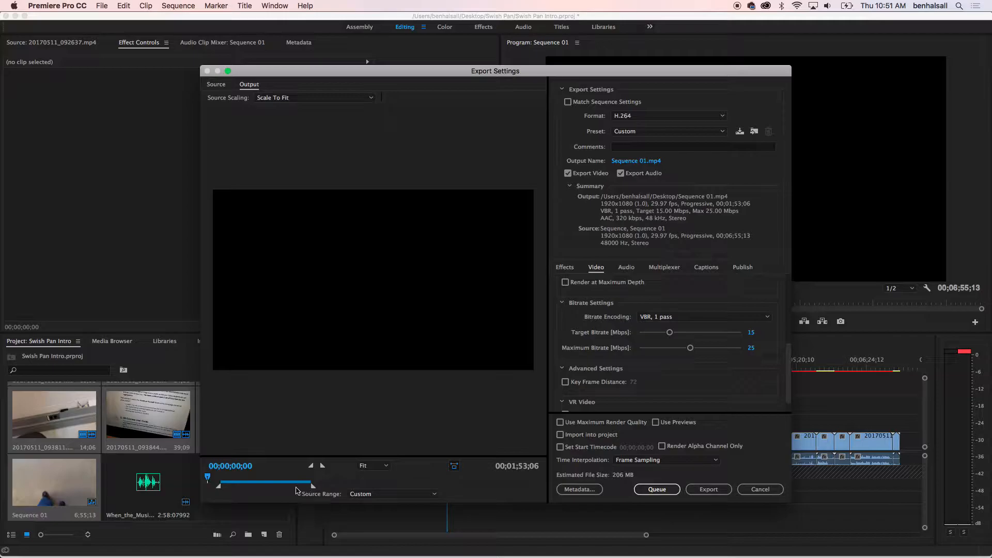
drag(313, 488, 291, 490)
click(712, 490)
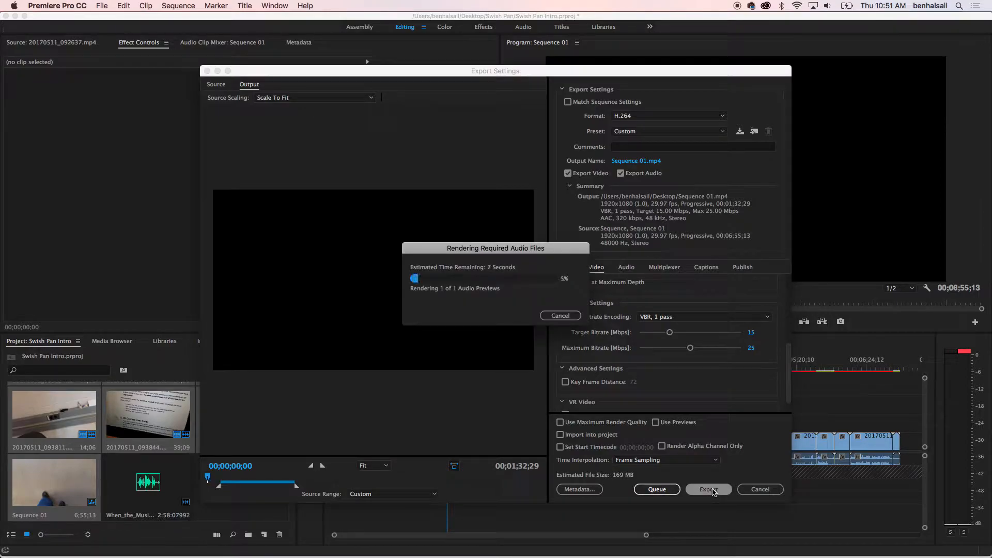